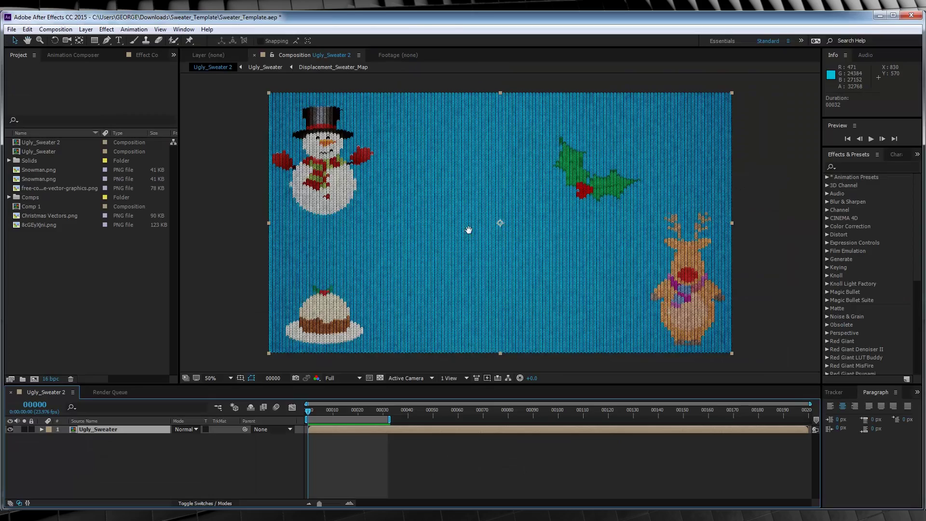
- Preview the knitted sweater animation, scrubbing to frame 28 to show the FILM LEARNIN' title
key("space")
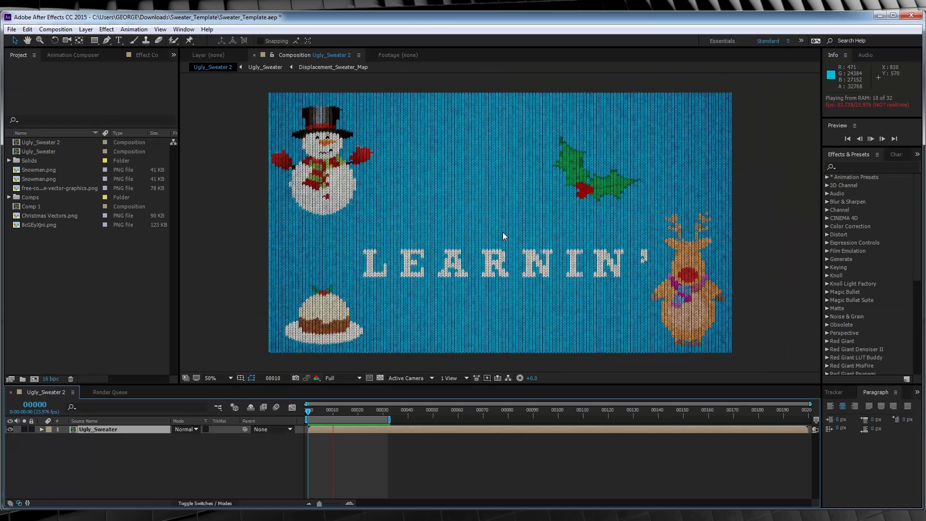
left_click(311, 410)
left_click_drag(312, 410, 377, 410)
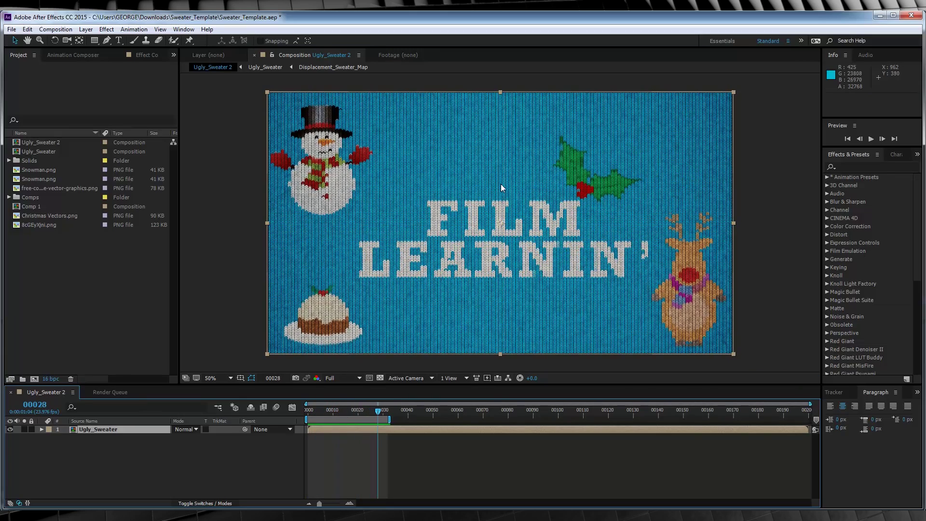
key("space")
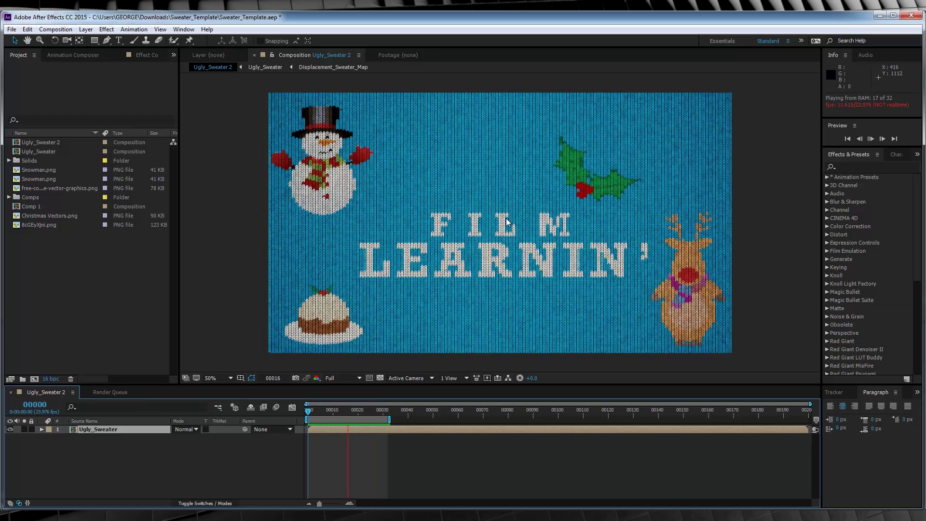
key("h")
key("space")
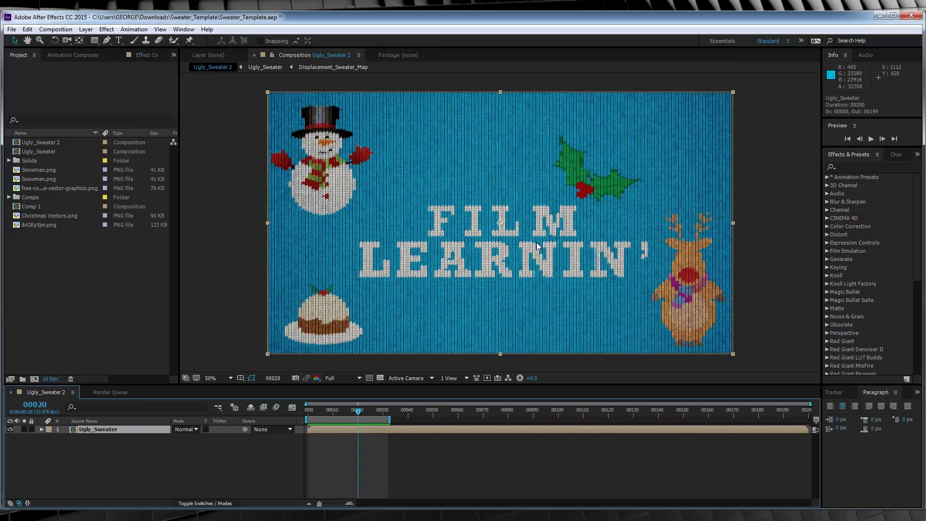
left_click(55, 29)
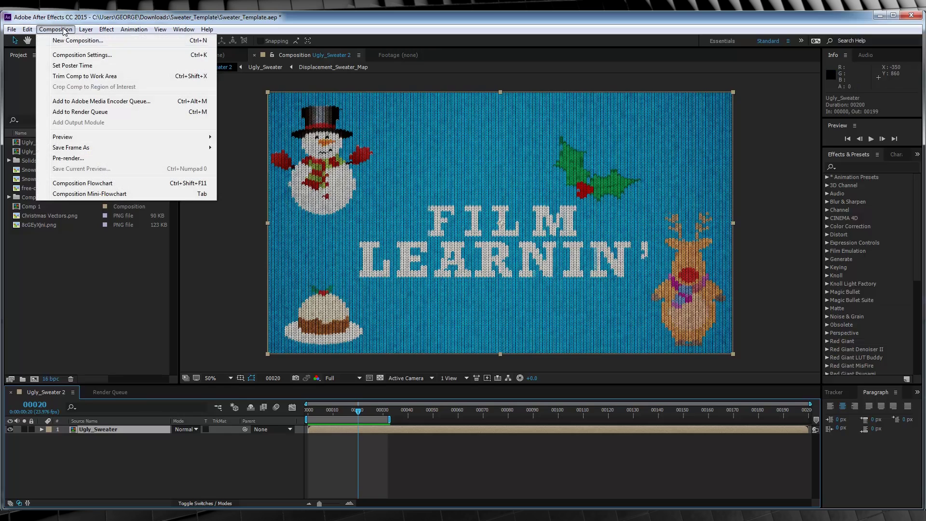
- Add Ugly_Sweater 2 to the Render Queue and open its Lossless output module settings
left_click(76, 112)
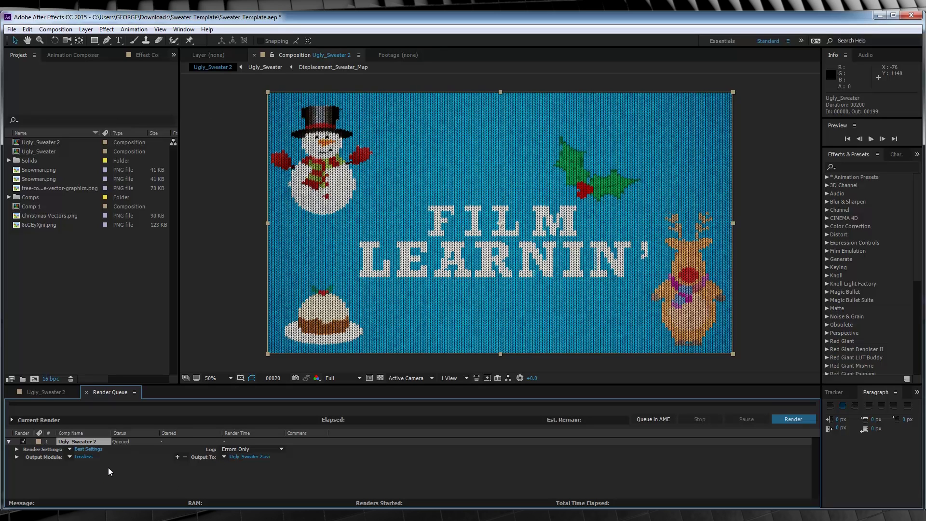
left_click(81, 457)
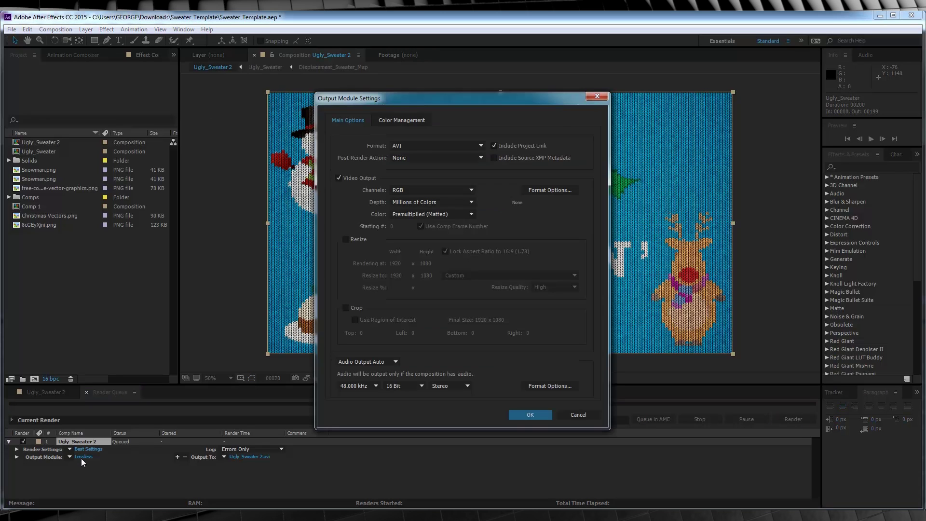
- Change the render output format from AVI to QuickTime
left_click(482, 143)
left_click(448, 253)
left_click(532, 191)
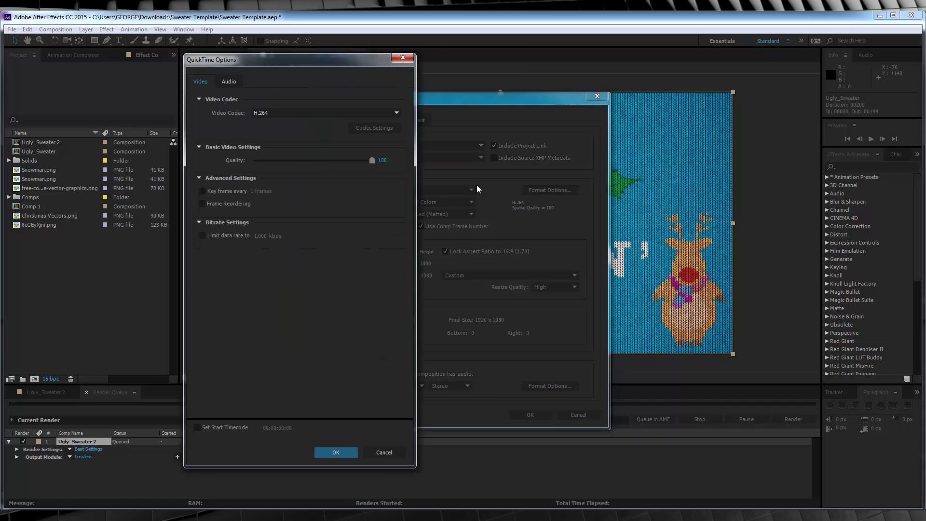
- Try the Animation video codec, then switch the codec back to H.264
left_click(327, 115)
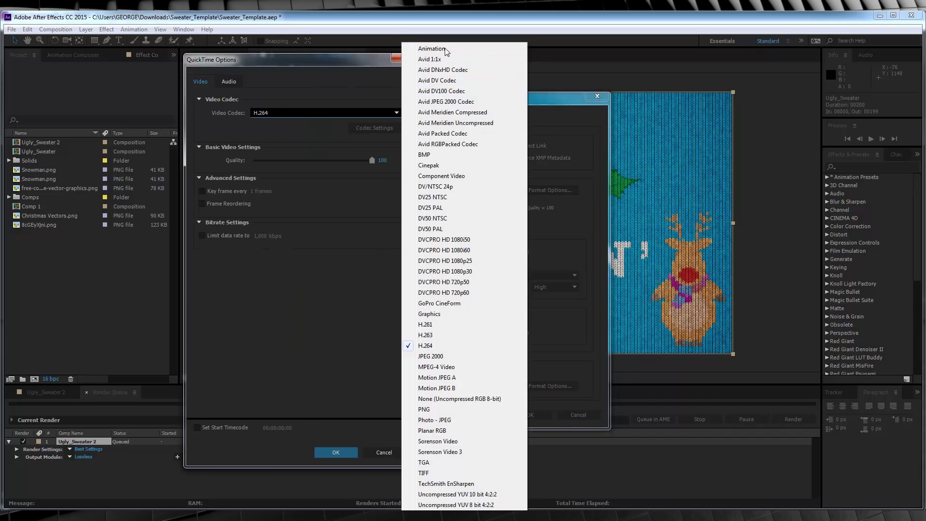
left_click(432, 49)
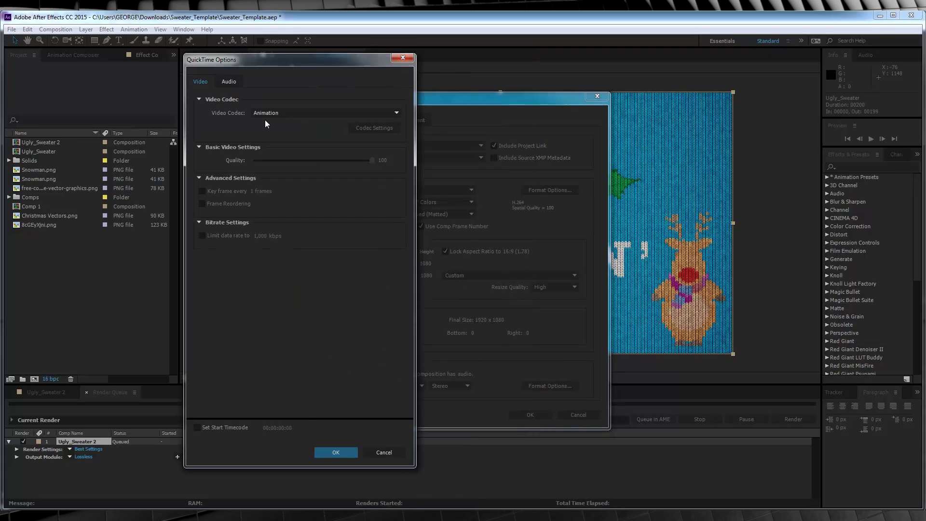
left_click(397, 116)
left_click(425, 345)
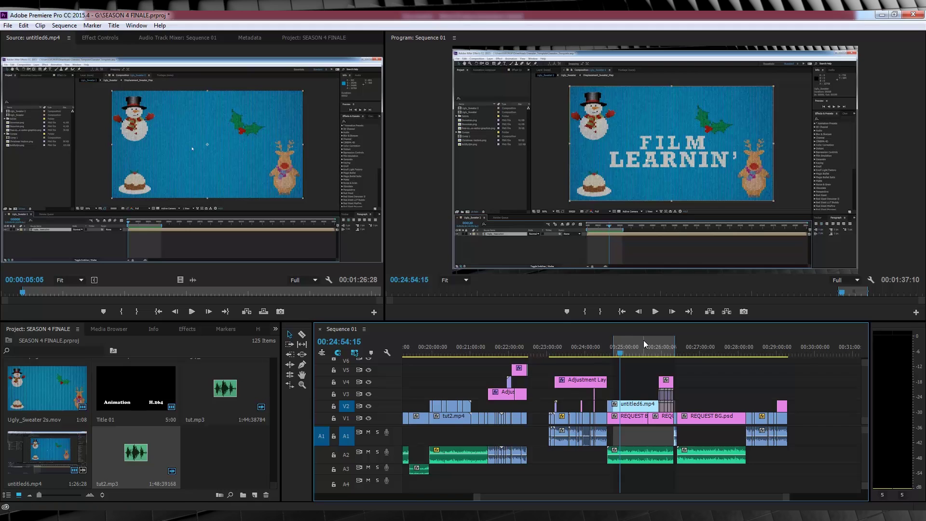
- Open Media export settings for Sequence 01, keeping H.264 format and the Custom preset
left_click(8, 26)
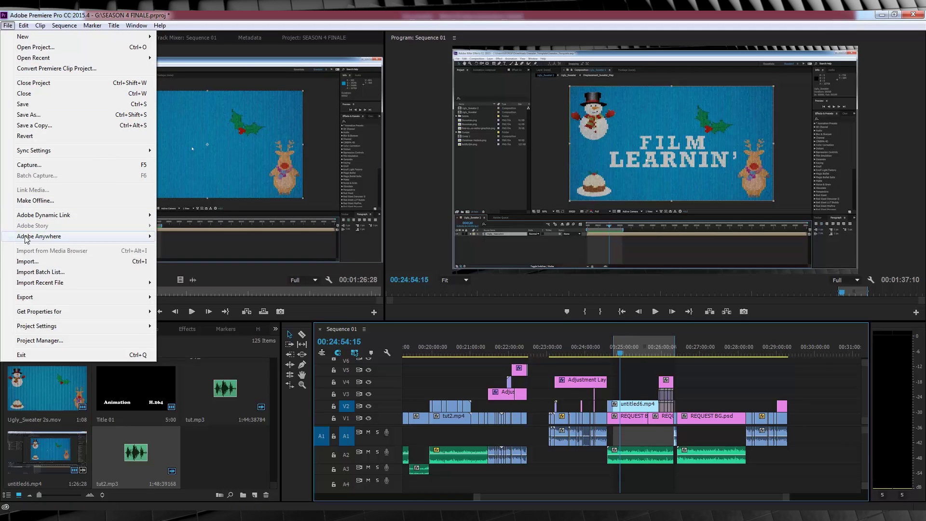
mouse_move(32, 297)
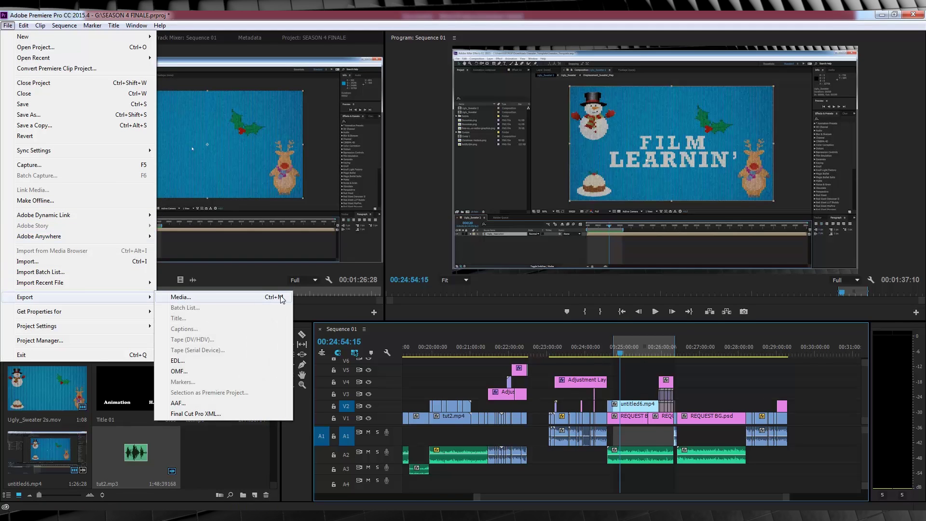
left_click(238, 298)
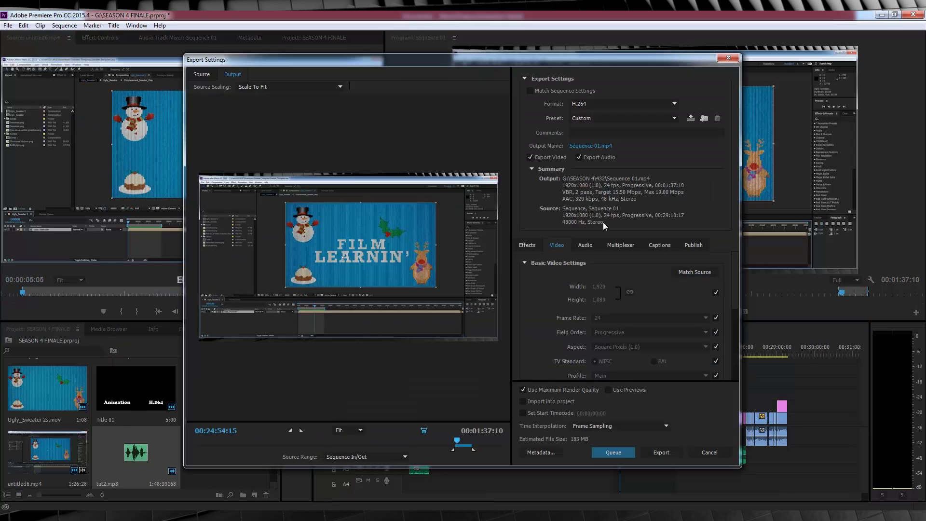
left_click(604, 102)
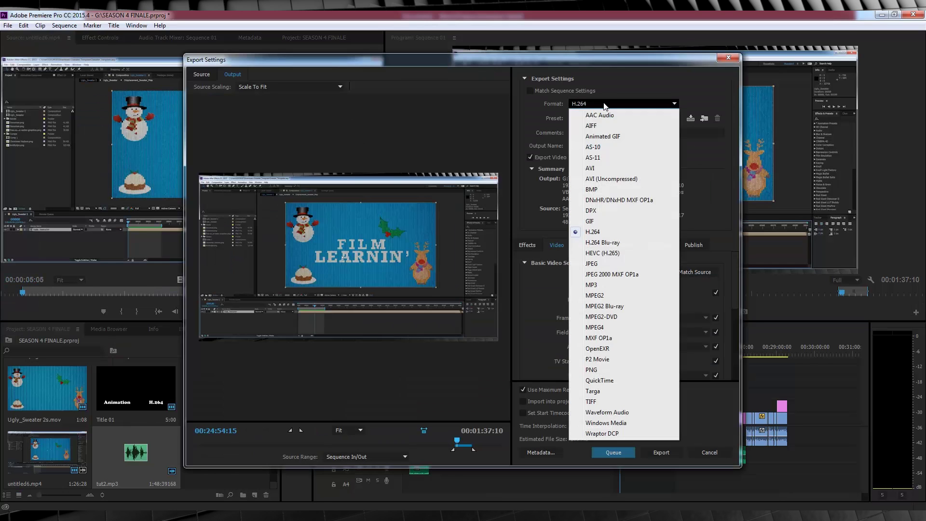
left_click(595, 233)
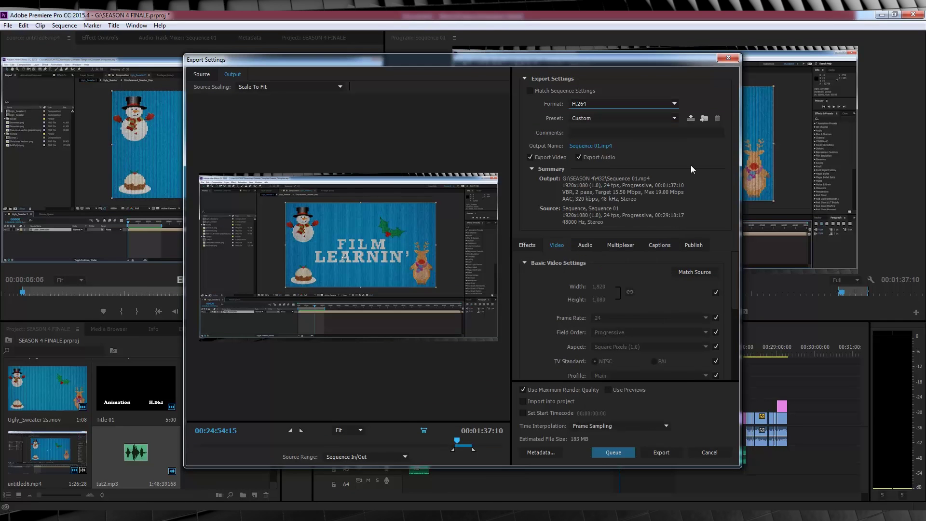
left_click(648, 117)
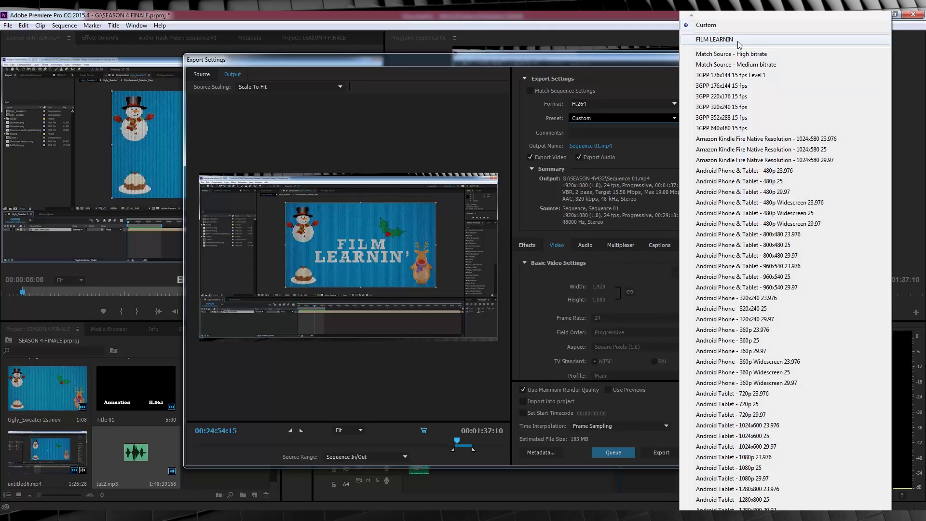
left_click(725, 25)
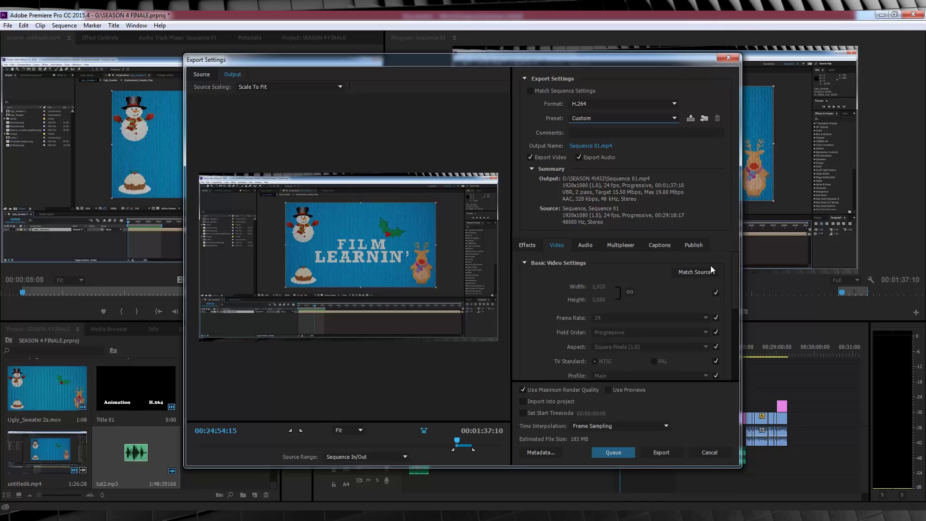
scroll(733, 268, "down", 1)
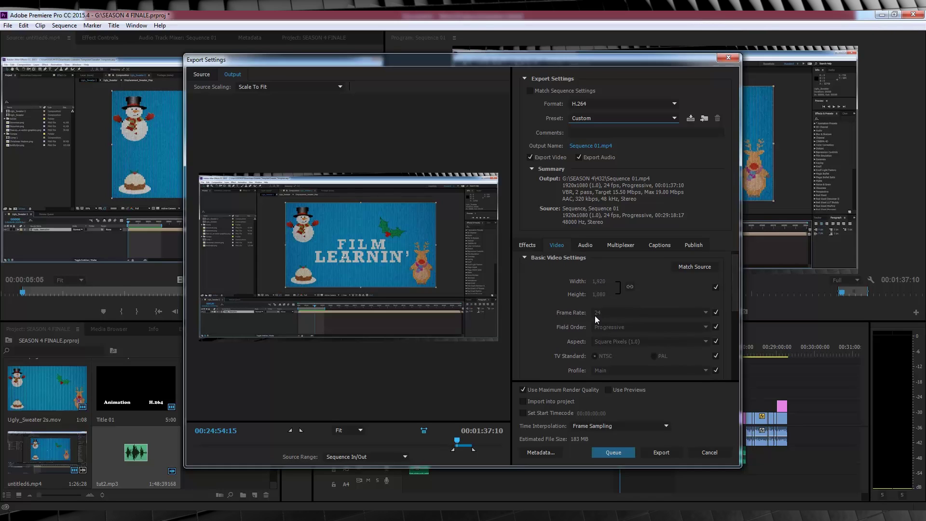
- Set bitrate encoding to VBR, 1 pass and uncheck Use Maximum Render Quality
left_click_drag(734, 259, 734, 321)
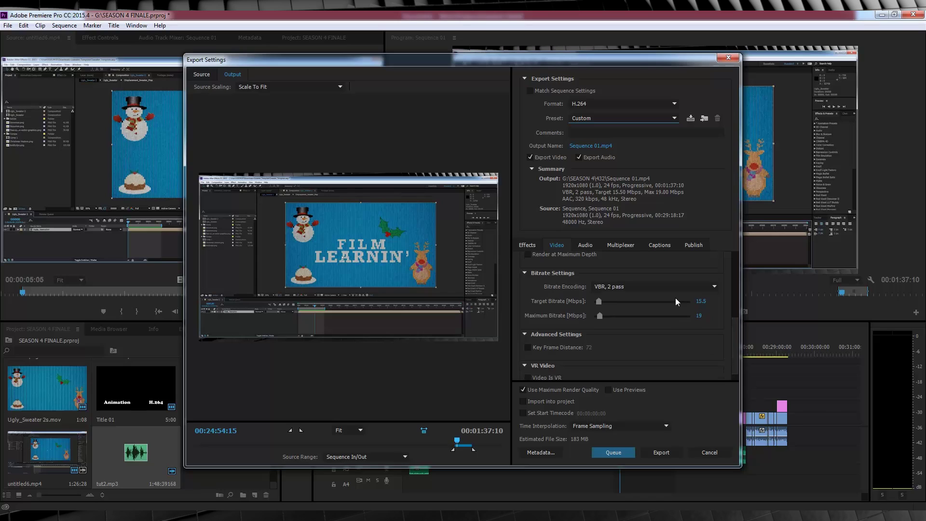
left_click(630, 289)
left_click(626, 308)
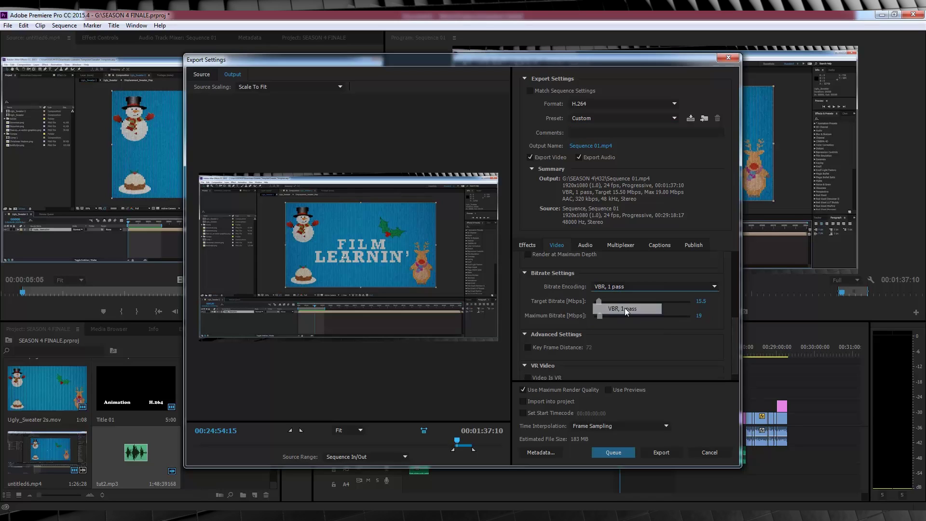
left_click(527, 389)
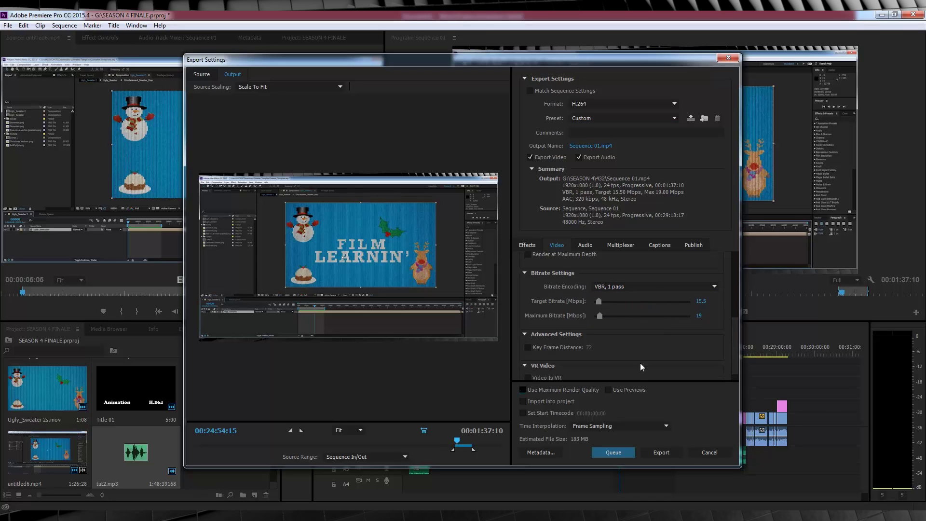
left_click(685, 288)
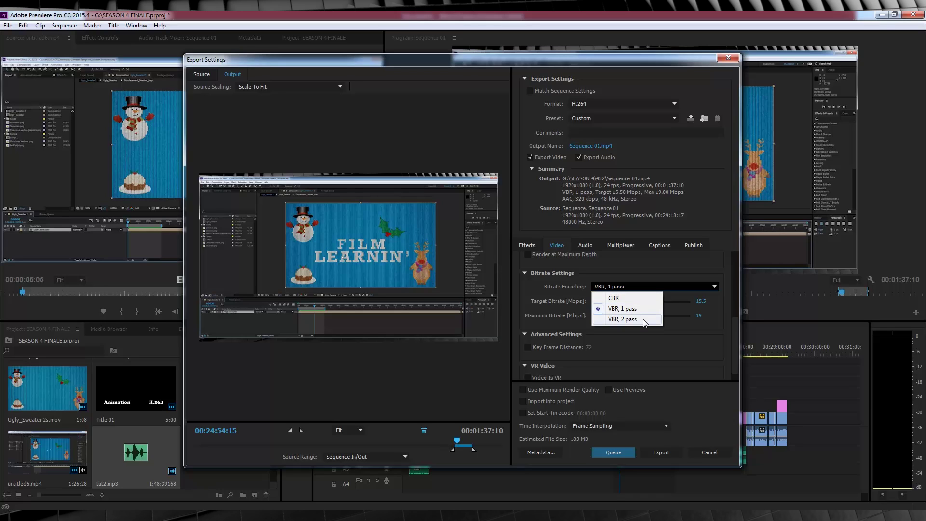
- Switch to VBR, 2 pass with a 15.5 Mbps target and 19 Mbps maximum bitrate
left_click(644, 320)
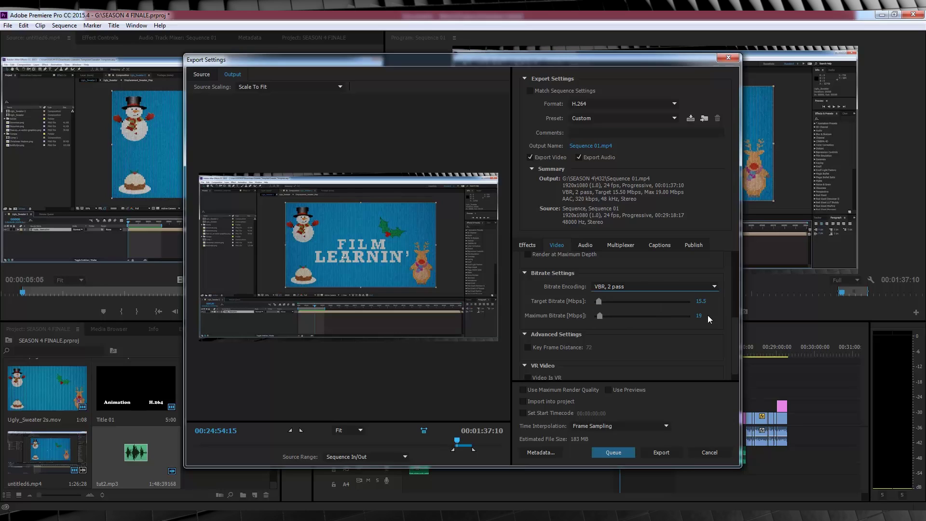
left_click(700, 301)
type("15.5")
key("Return")
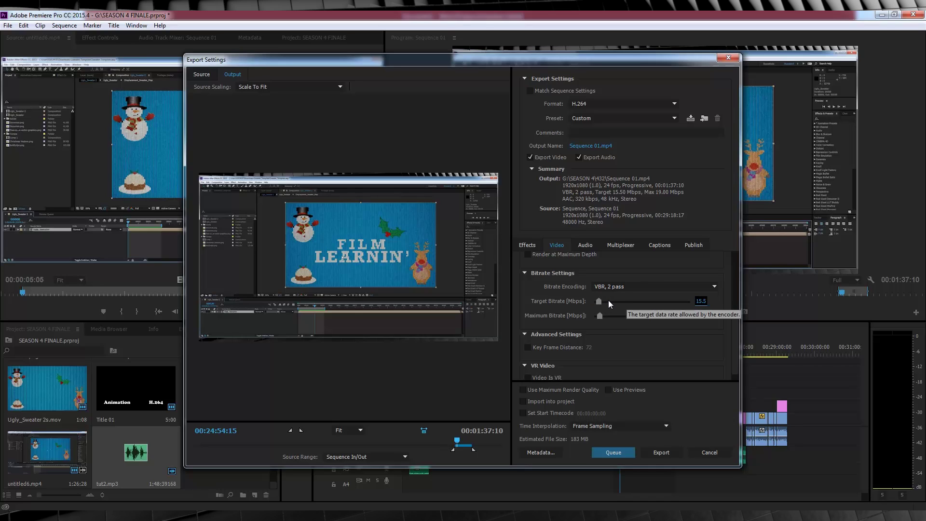
left_click_drag(600, 299, 607, 299)
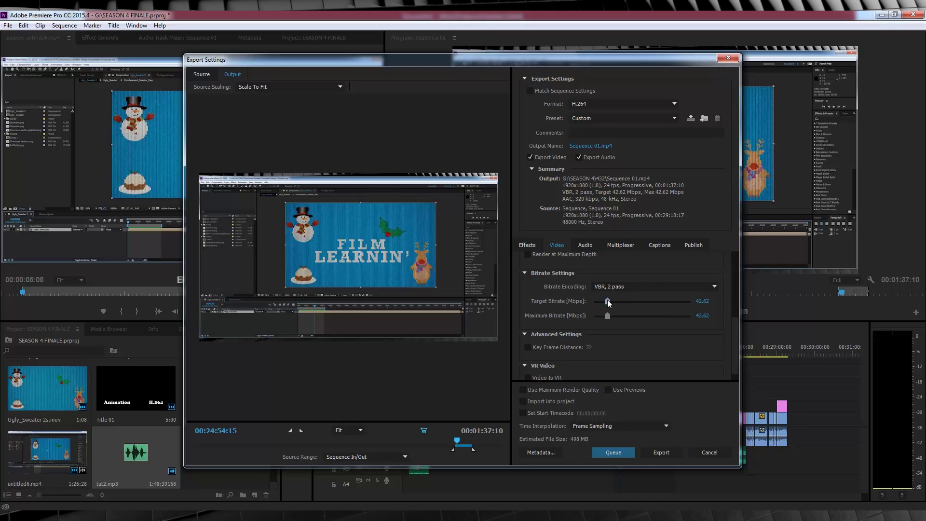
left_click(702, 301)
type("15.5")
key("Return")
left_click(702, 315)
type("19")
key("Return")
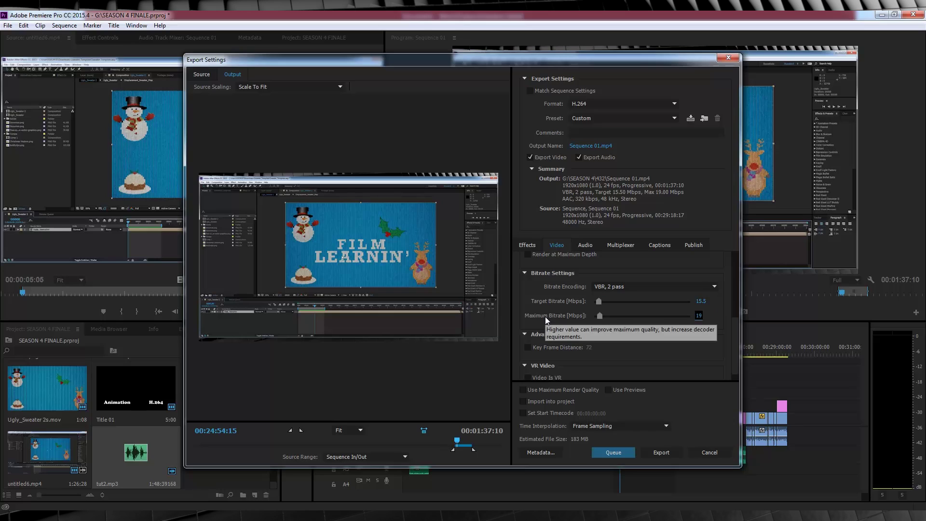
- Re-enable Use Maximum Render Quality and save the settings as preset 'FART'
left_click(523, 389)
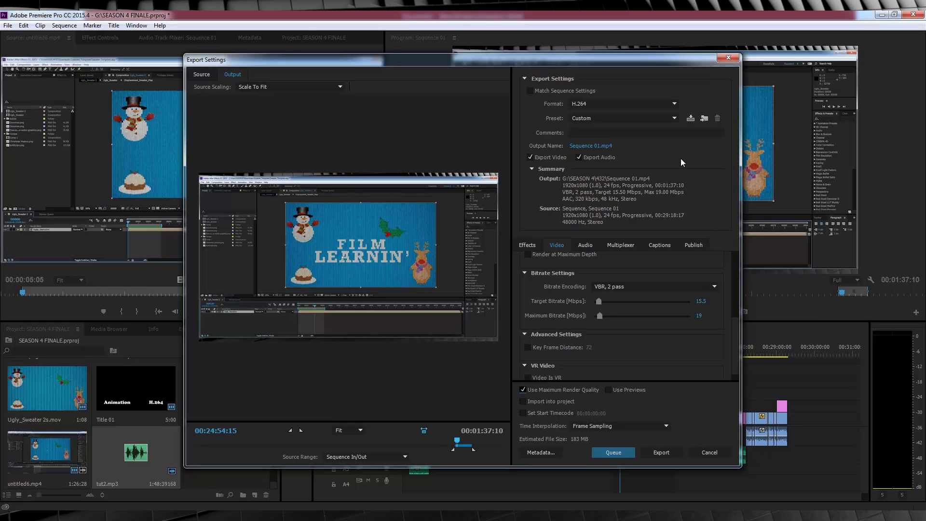
left_click(690, 118)
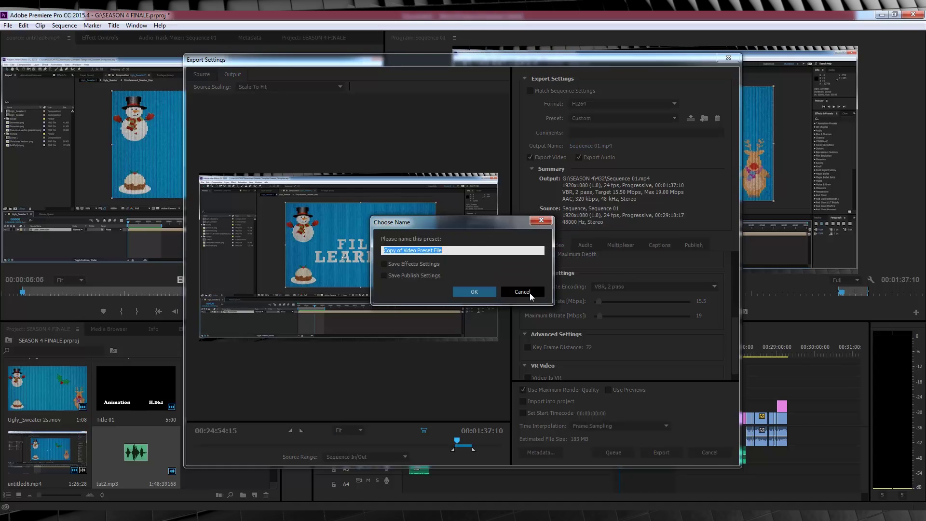
type("FART")
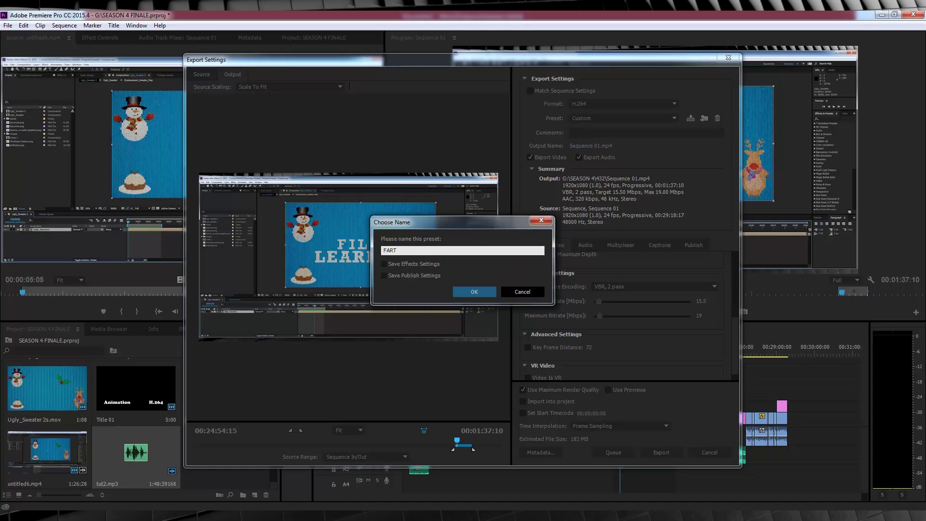